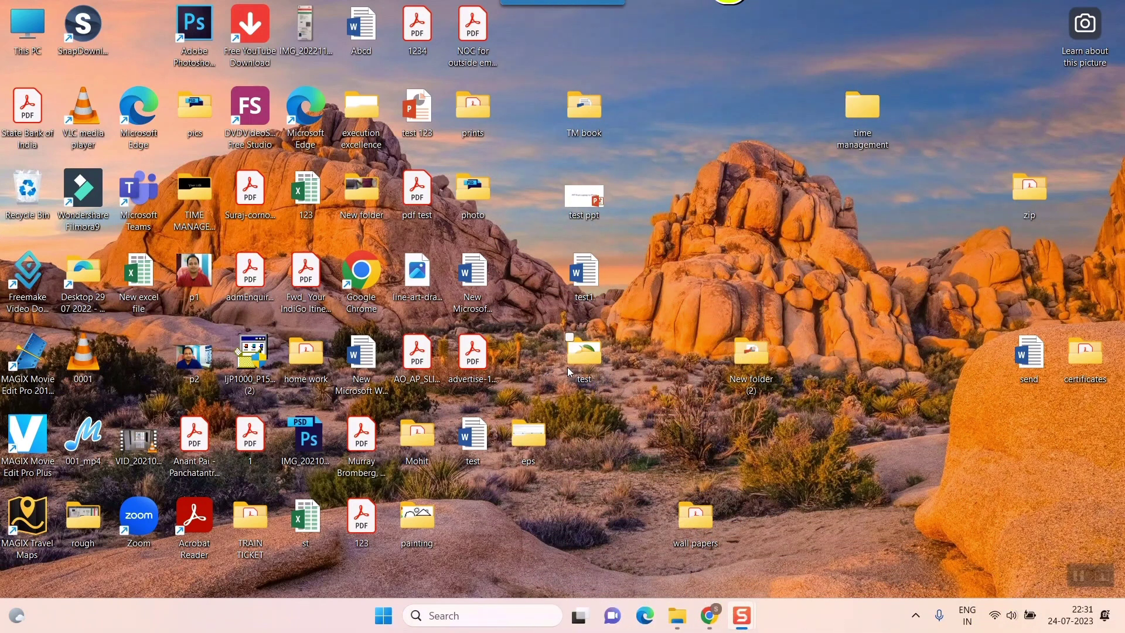
# Open the test folder on the desktop that holds the 34,195 KB abc PDF
pyautogui.doubleClick(567, 366)
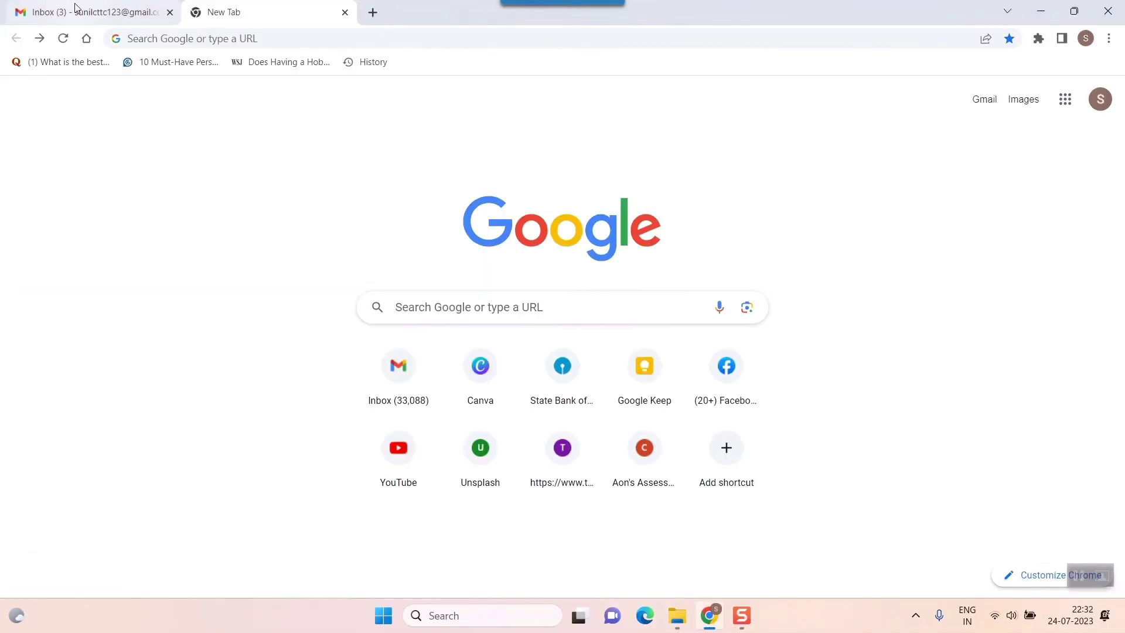
# Search 'drive' from Chrome's address bar to reach the empty My Drive page
pyautogui.click(199, 39)
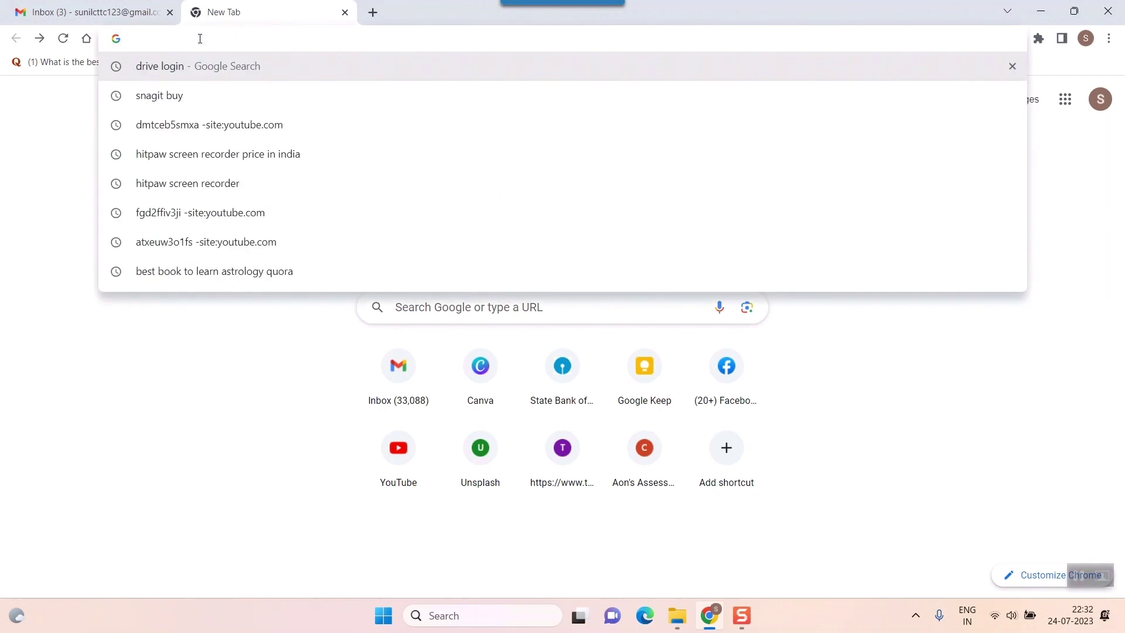
pyautogui.write('drive')
pyautogui.press('Return')
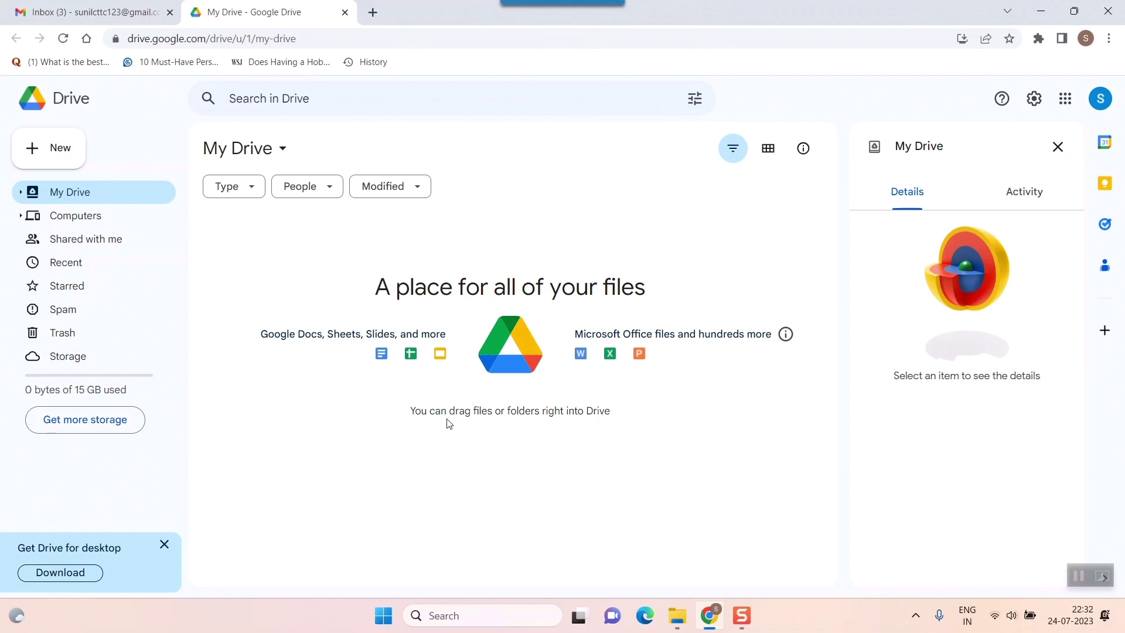
# Set the test folder window beside Drive and drag abc.pdf into My Drive
pyautogui.click(677, 615)
pyautogui.click(1071, 10)
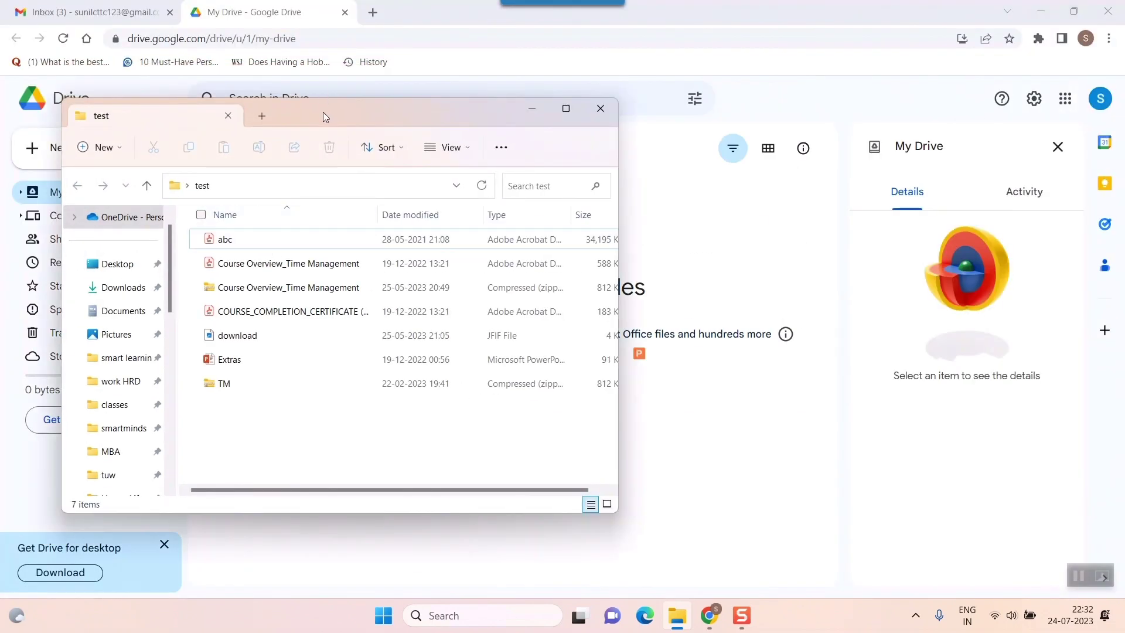
pyautogui.moveTo(323, 116); pyautogui.dragTo(976, 77)
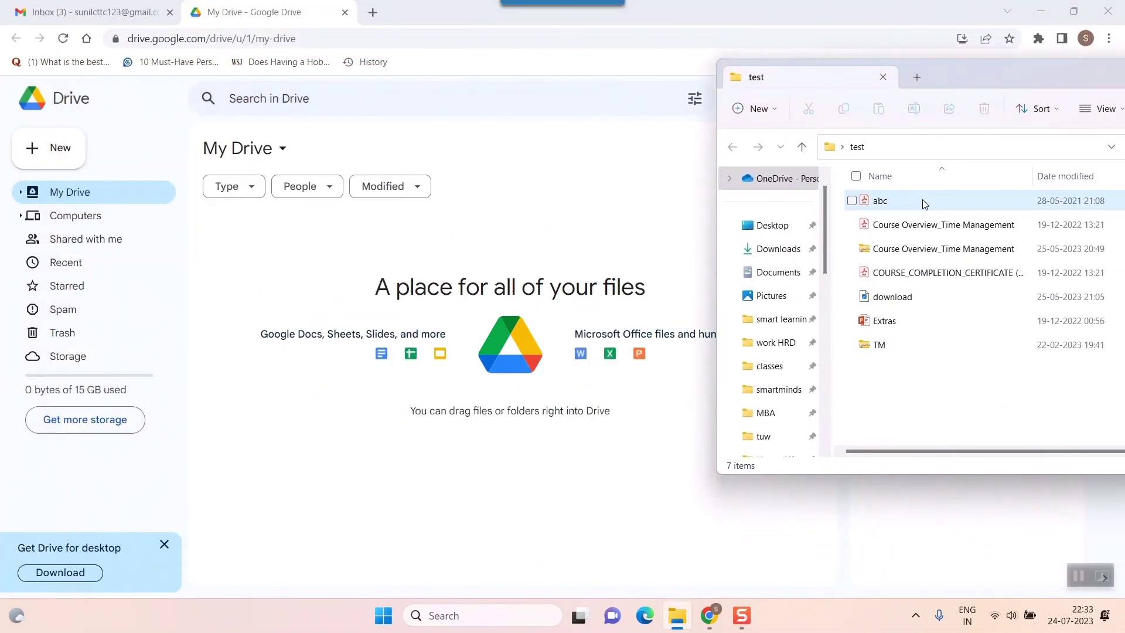
pyautogui.moveTo(924, 204); pyautogui.dragTo(833, 429)
pyautogui.moveTo(960, 403); pyautogui.dragTo(902, 194)
pyautogui.moveTo(987, 199); pyautogui.dragTo(495, 487)
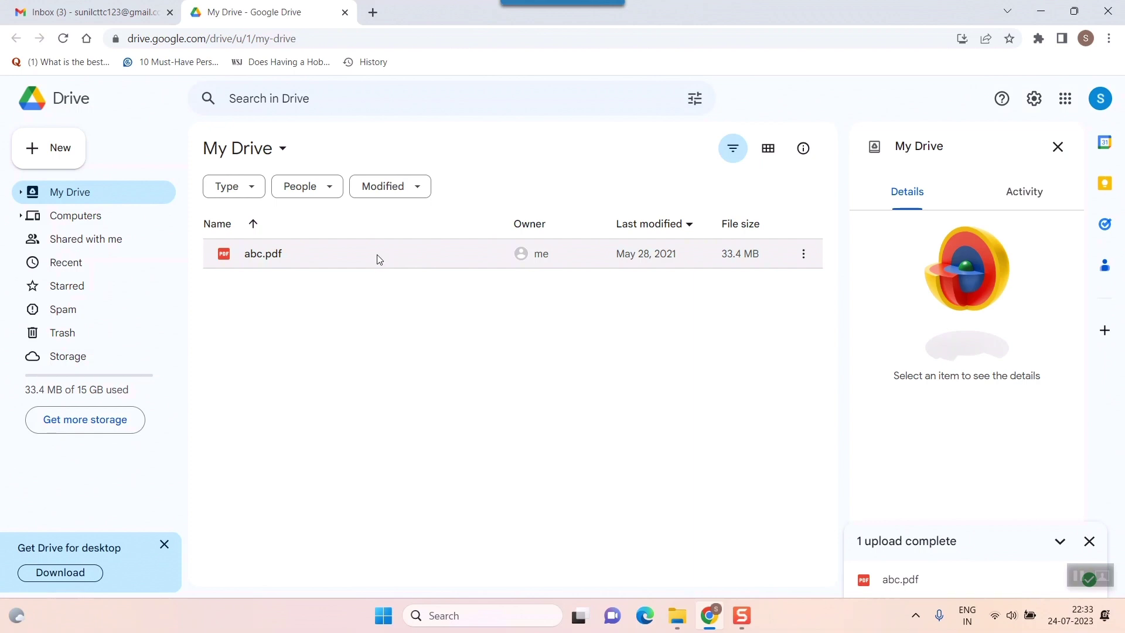
# Copy the link to abc.pdf from its Share context menu
pyautogui.click(452, 259)
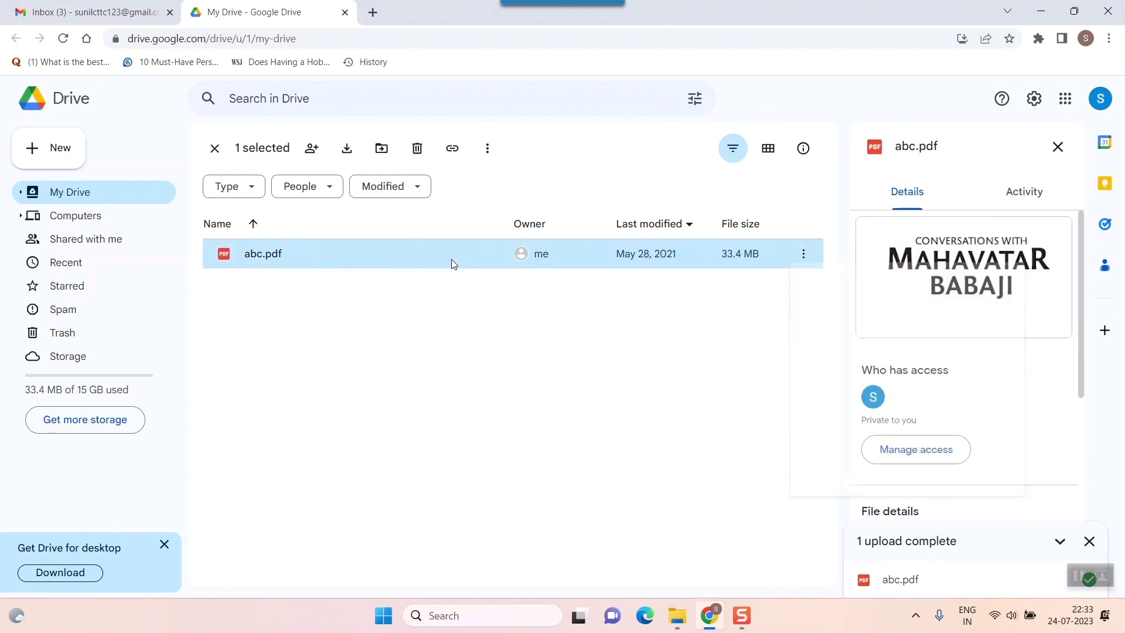
pyautogui.rightClick(451, 259)
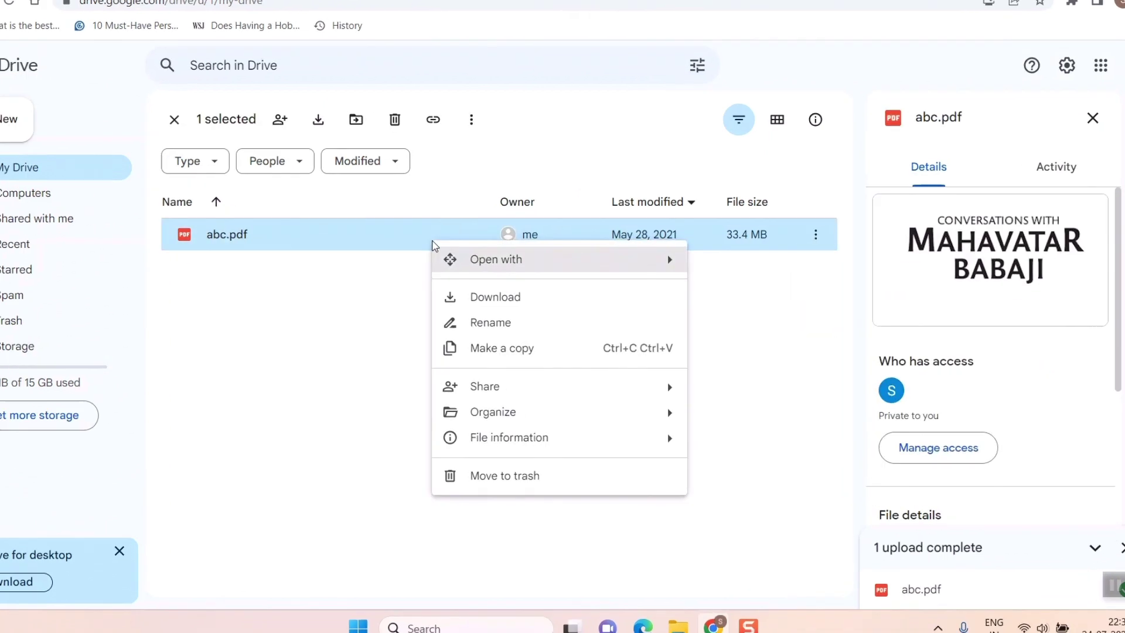
pyautogui.moveTo(485, 387)
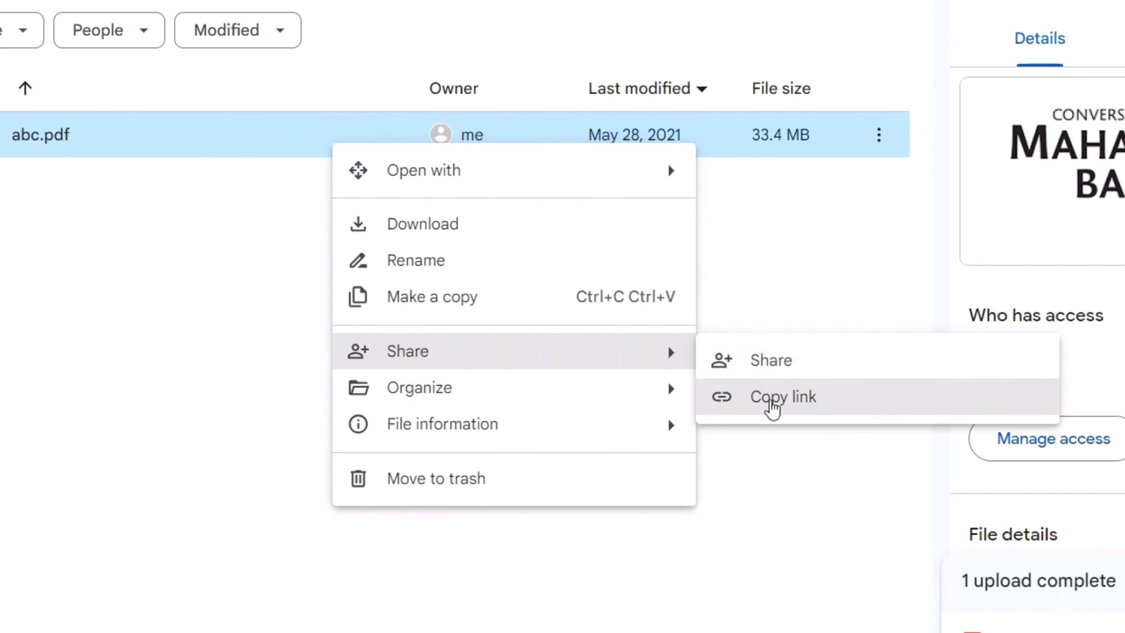
pyautogui.click(772, 405)
# Open the Share dialog for abc.pdf from its context menu
pyautogui.rightClick(269, 130)
pyautogui.moveTo(386, 342)
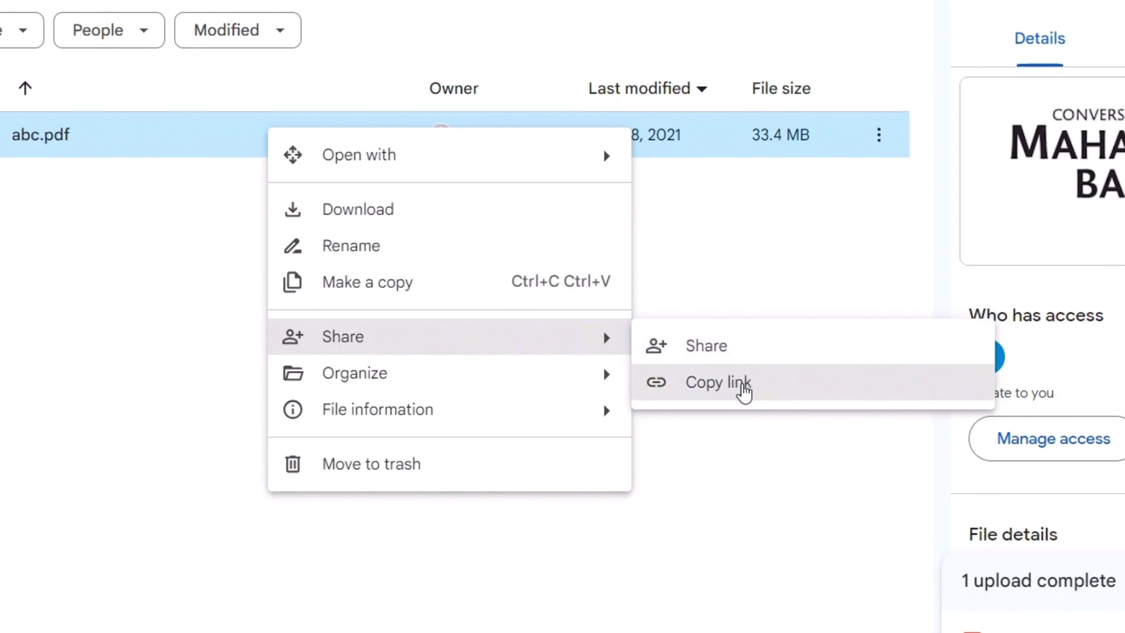
pyautogui.click(722, 358)
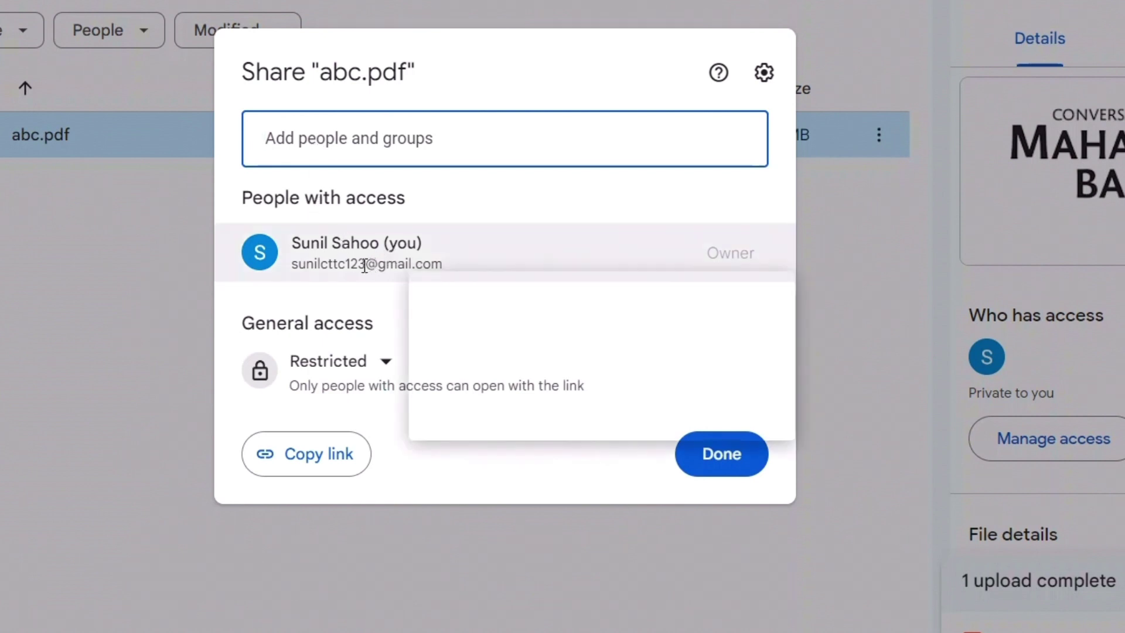
pyautogui.click(388, 367)
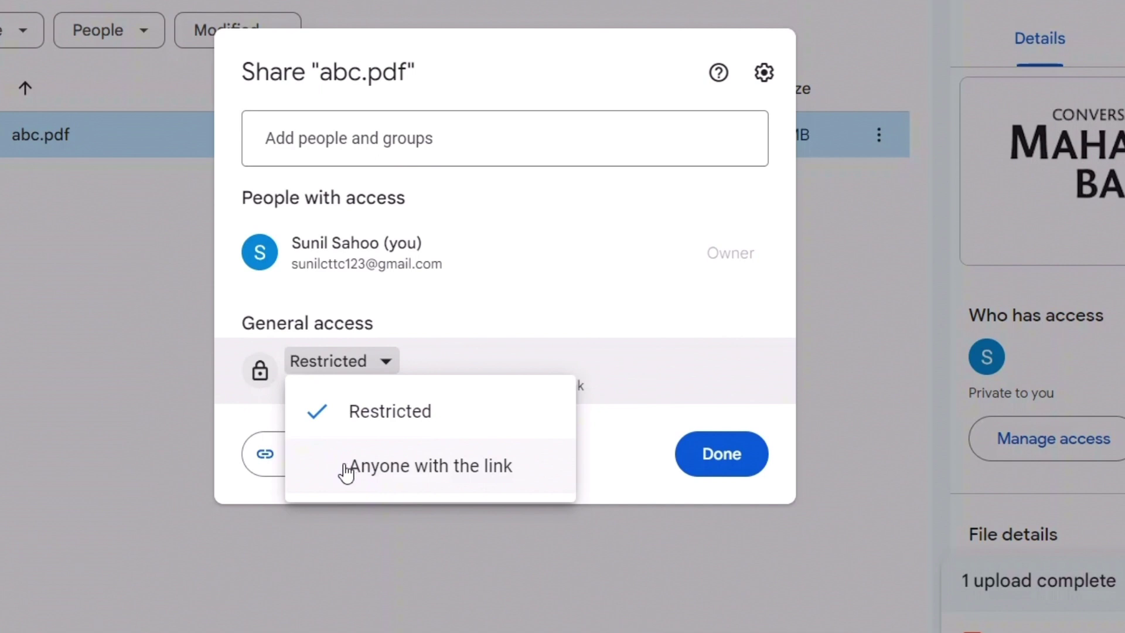
pyautogui.click(345, 467)
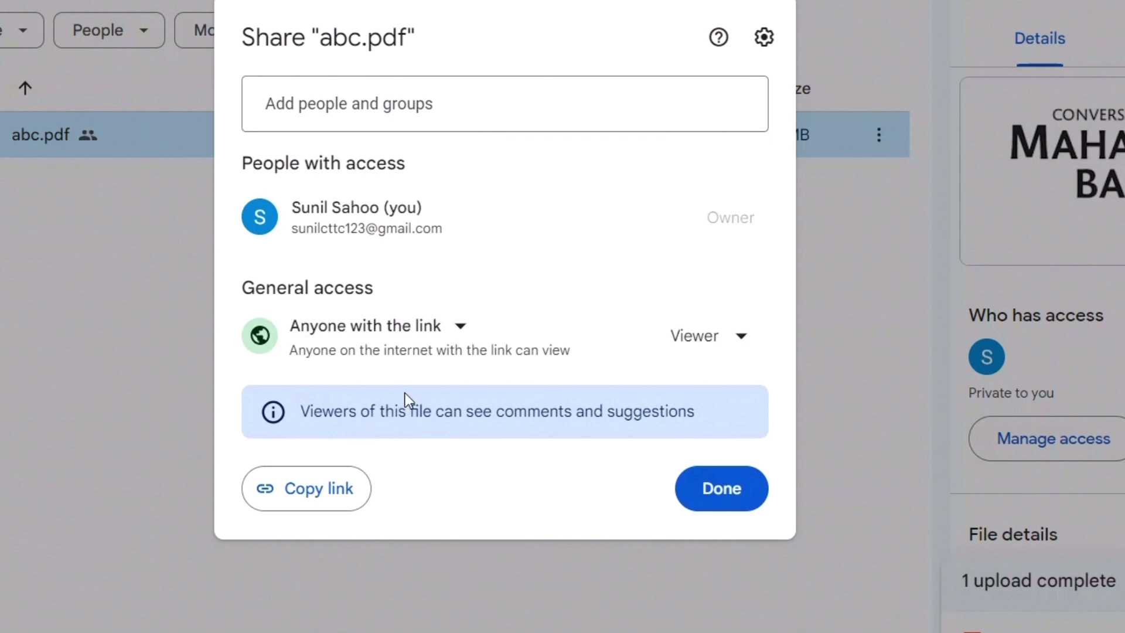
pyautogui.click(460, 331)
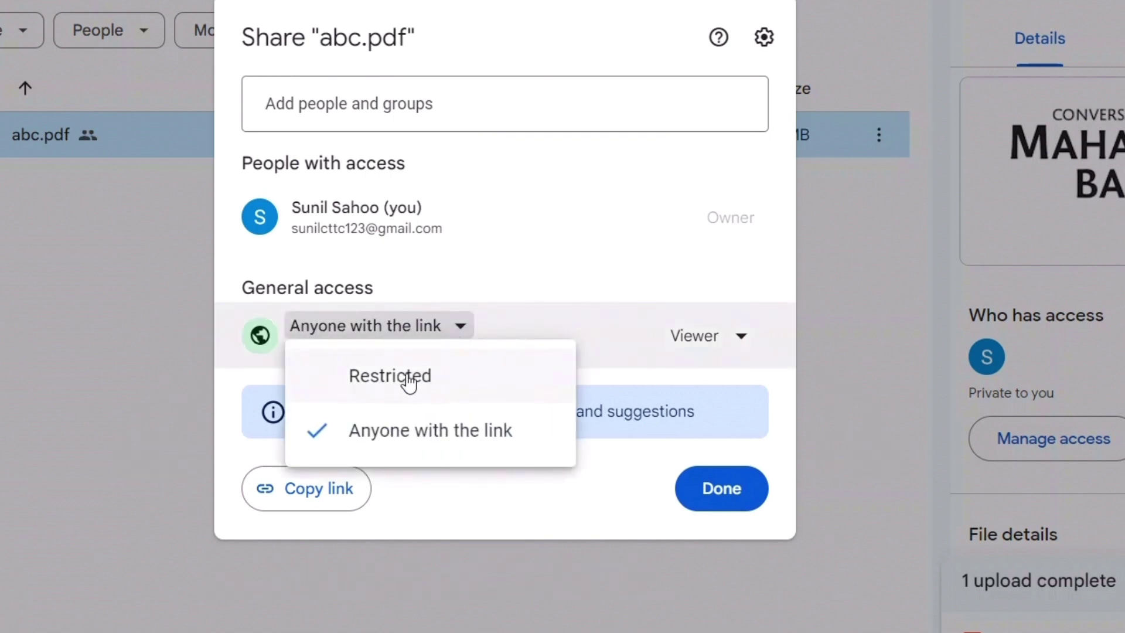
pyautogui.click(408, 378)
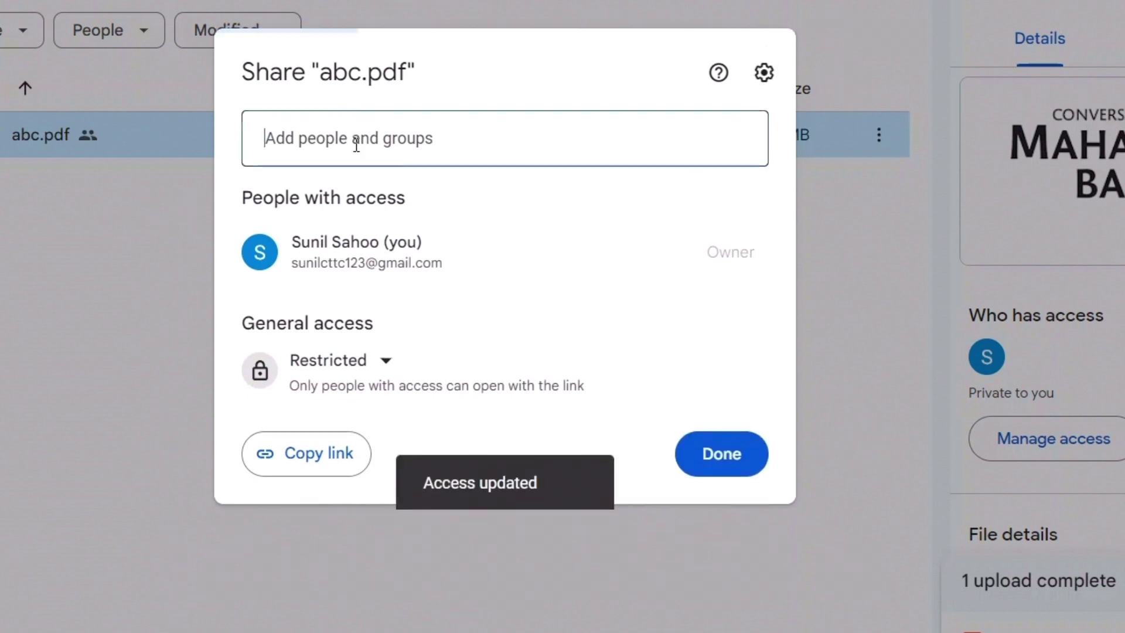
pyautogui.click(356, 143)
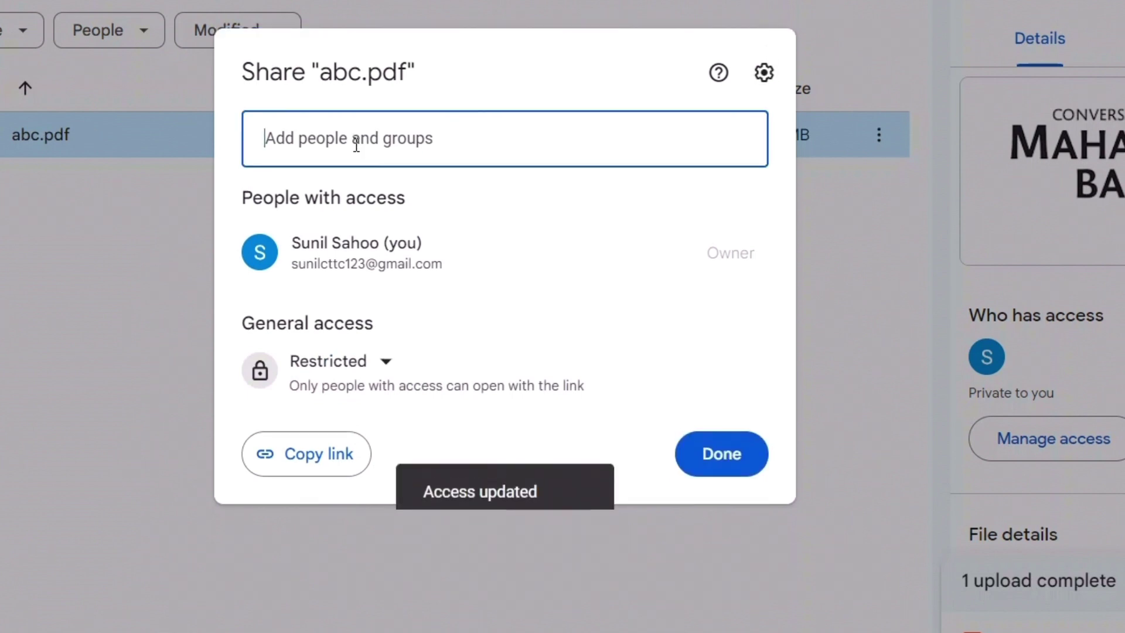
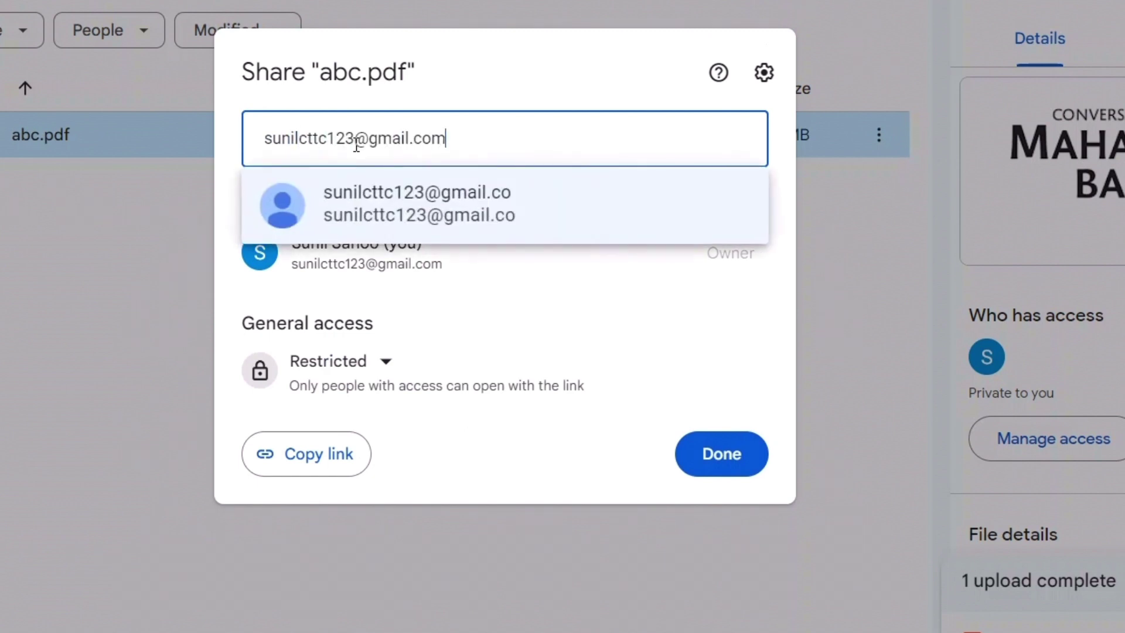
# Enter the account owner's Gmail address and pick the matching contact as an Editor invitee
pyautogui.click(377, 192)
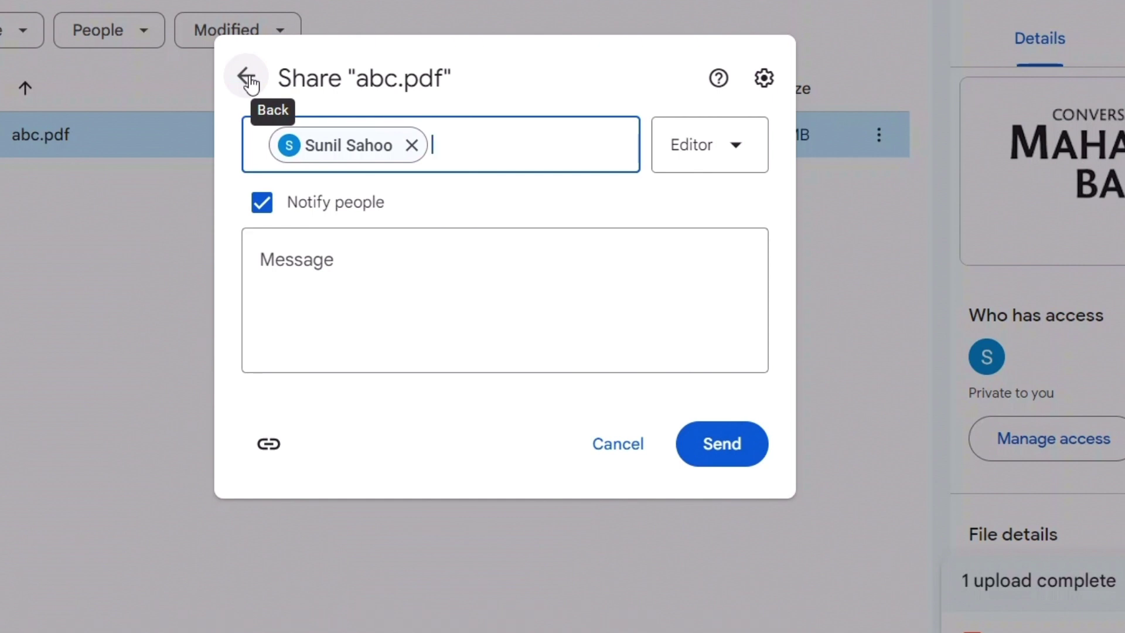
# Set abc.pdf's general access to Anyone with the link as Viewer, copy the link, and finish
pyautogui.click(246, 79)
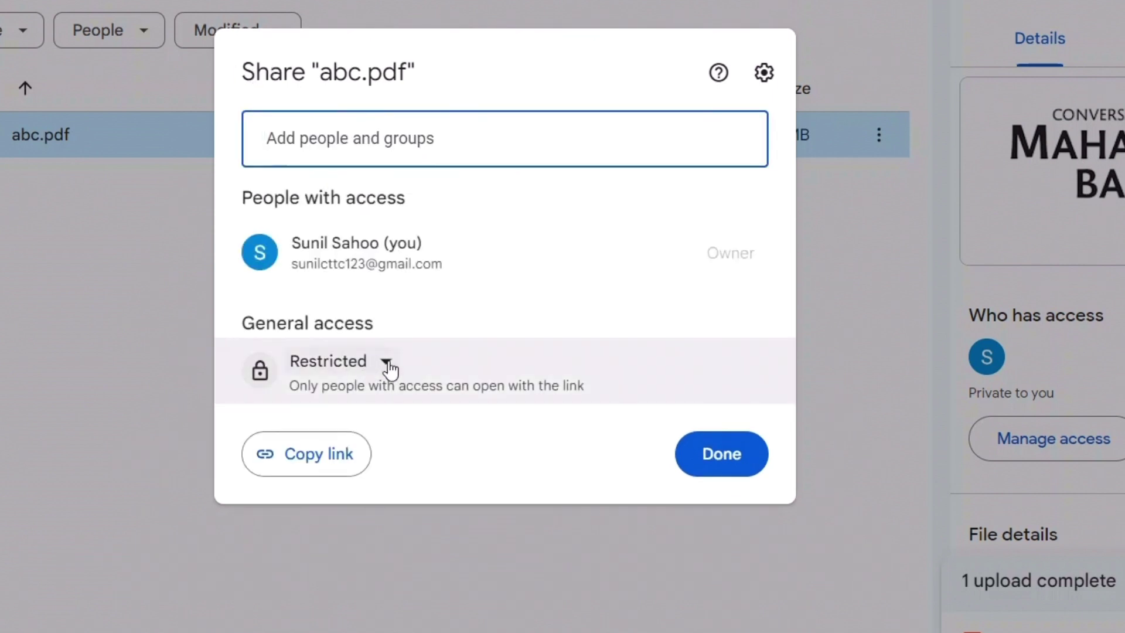
pyautogui.click(386, 363)
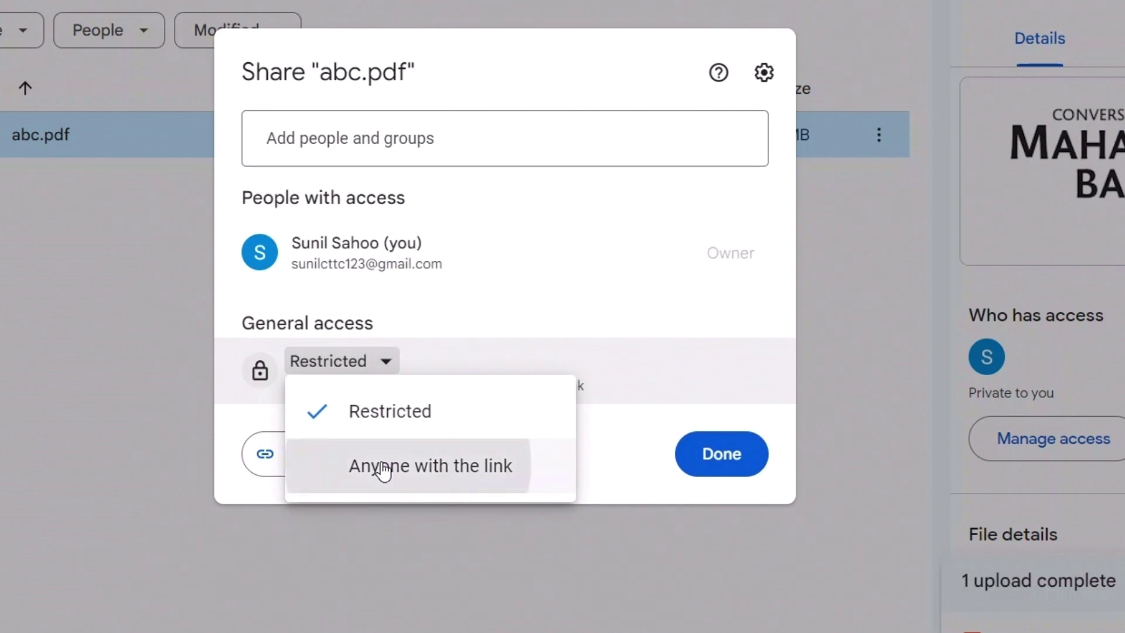
pyautogui.click(384, 466)
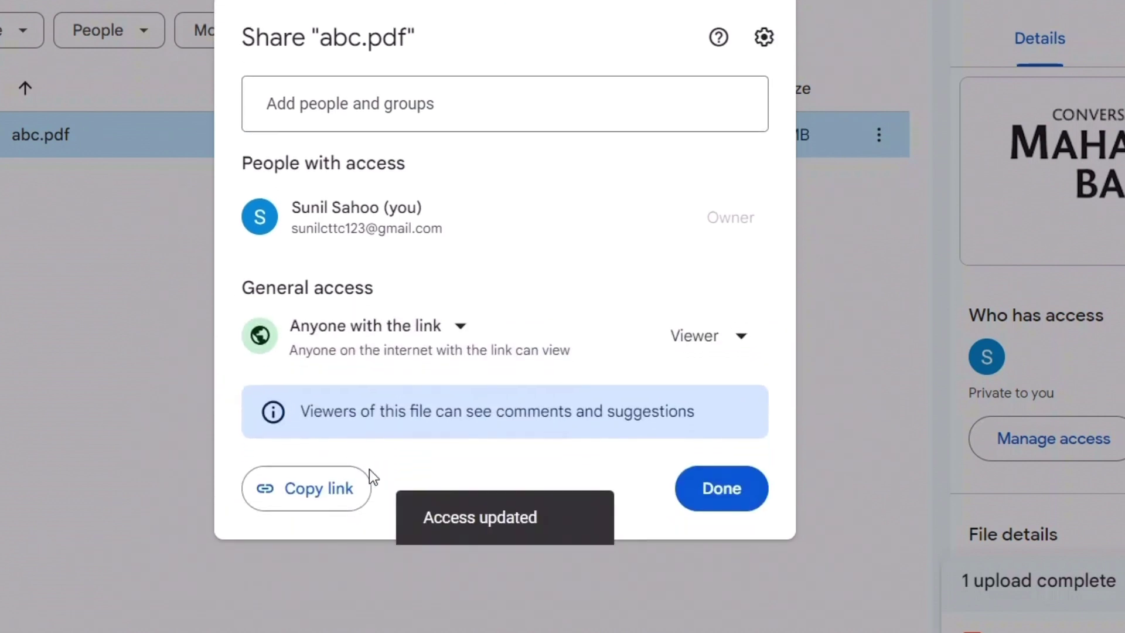
pyautogui.click(307, 495)
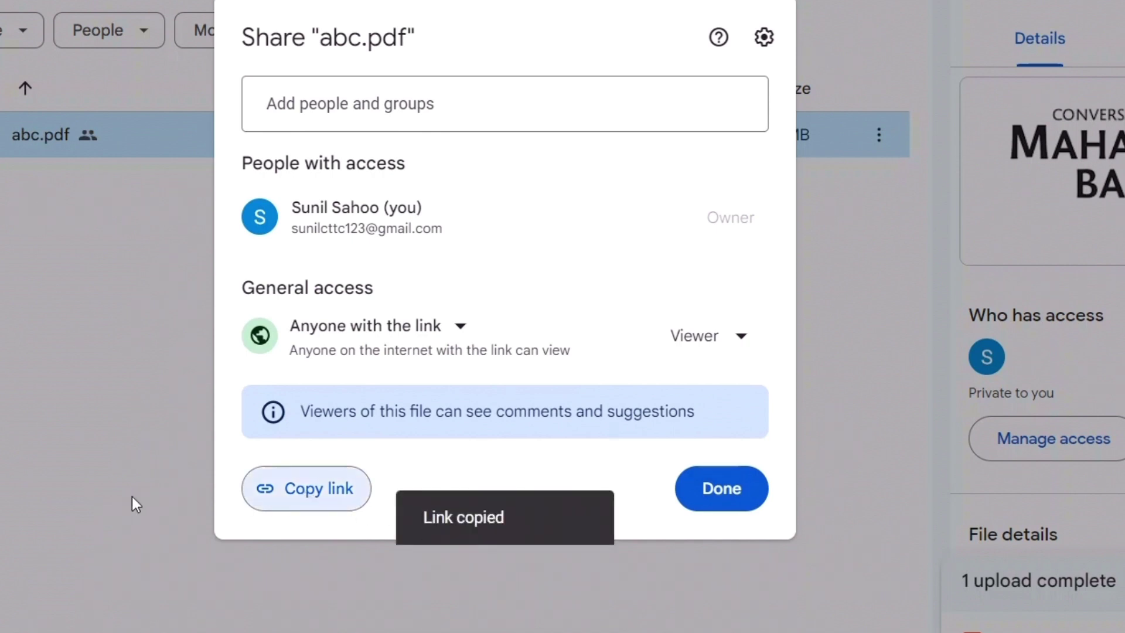
pyautogui.click(729, 488)
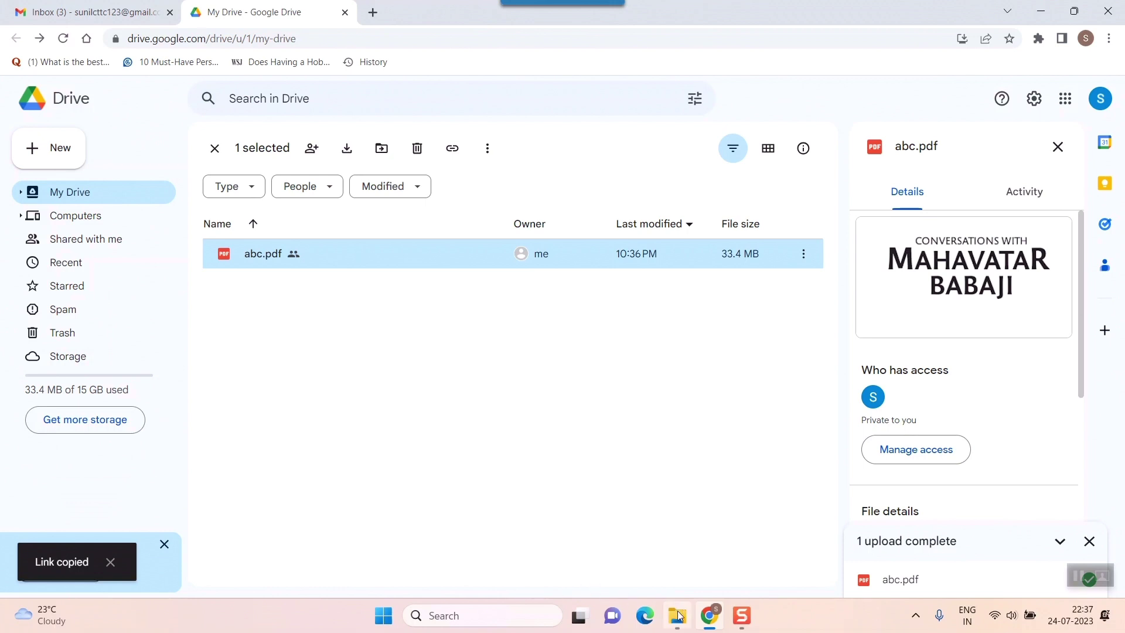
# Start a new Gmail message and paste the abc.pdf Drive link into the body with spacing around it
pyautogui.click(111, 17)
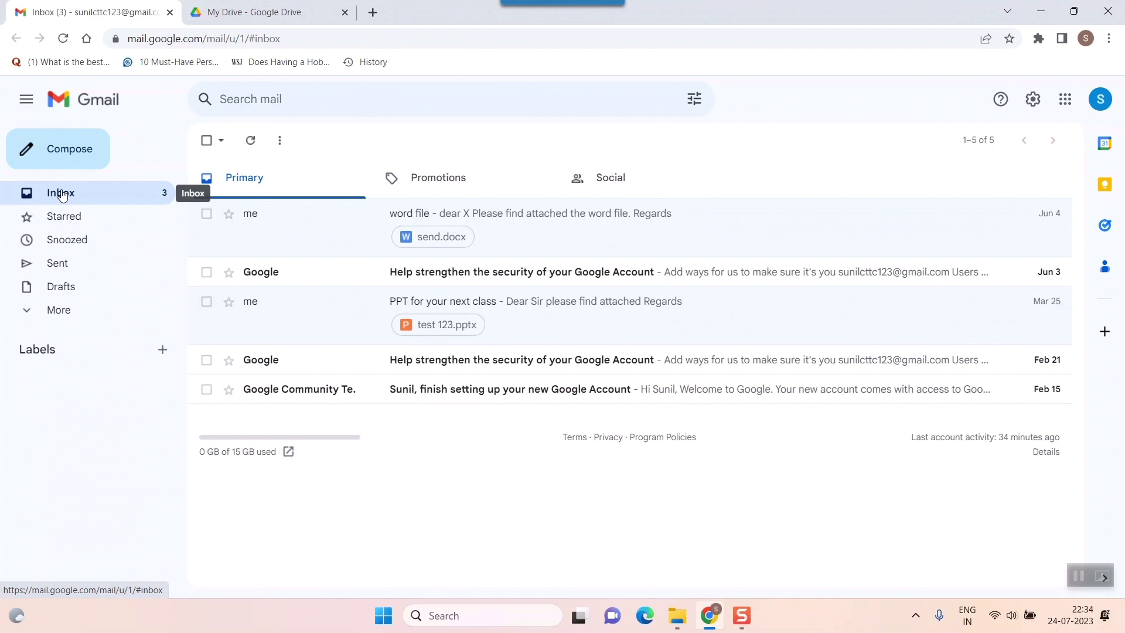
pyautogui.click(61, 149)
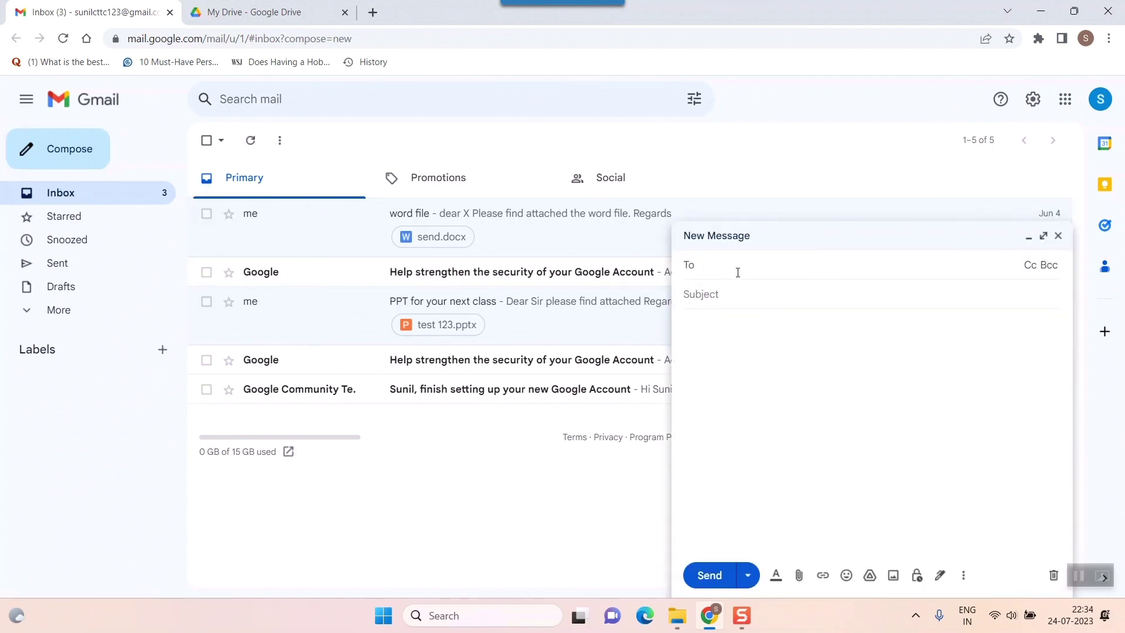
pyautogui.click(719, 328)
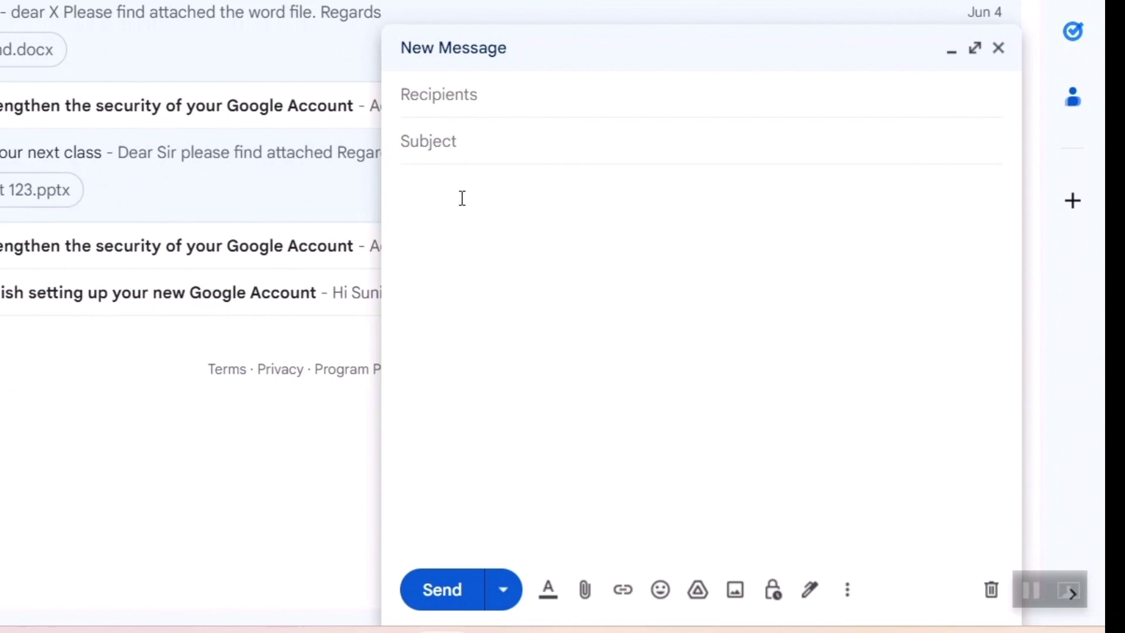
pyautogui.hotkey('ctrl', 'v')
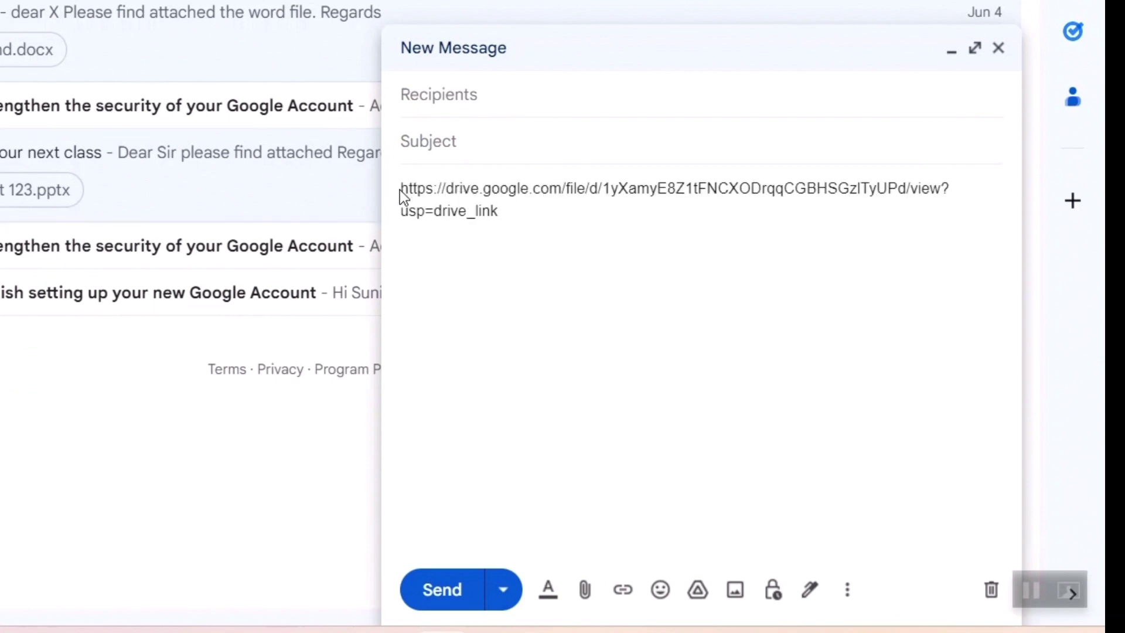
pyautogui.click(408, 189)
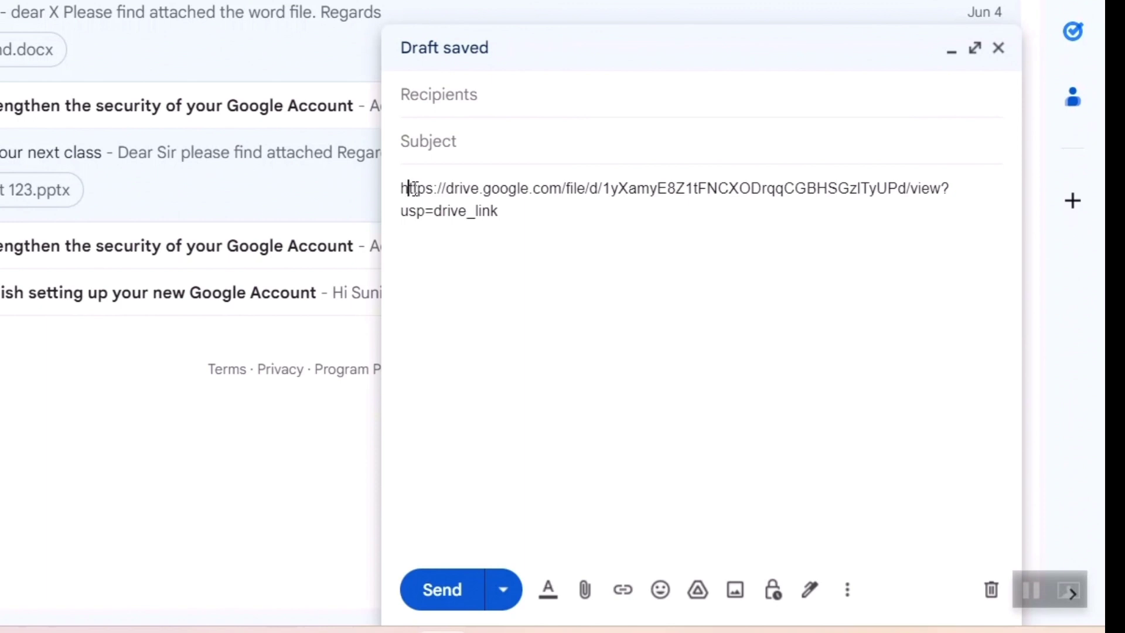
pyautogui.press('Left')
pyautogui.press('Return')
pyautogui.press('Up')
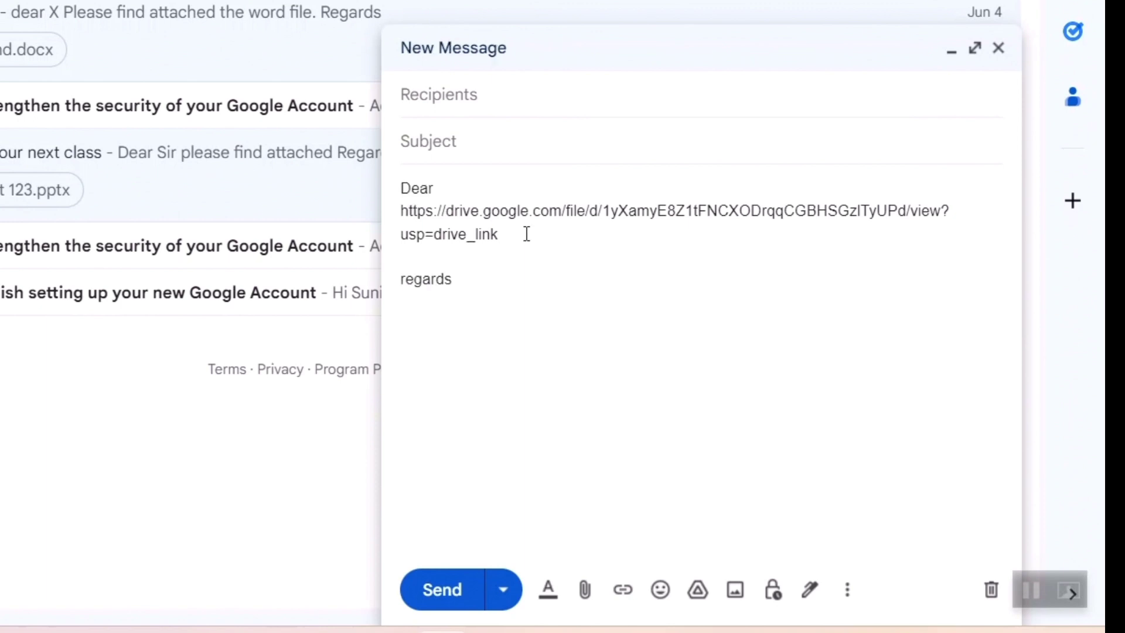
# Address the email to your own contact, give it the subject 'link', and send it
pyautogui.click(458, 109)
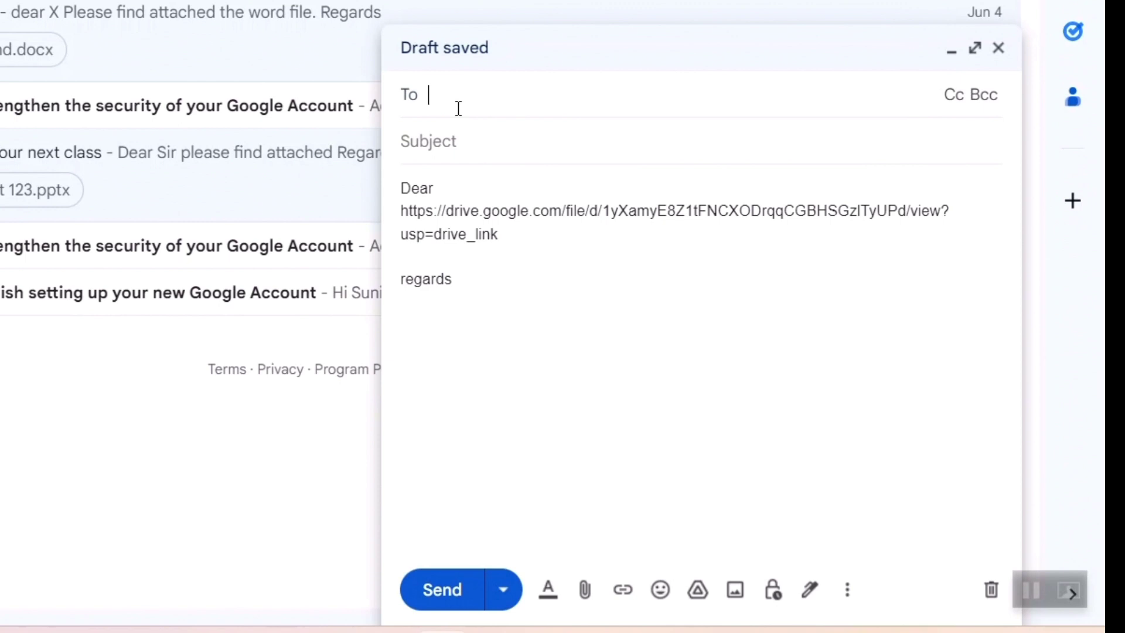
pyautogui.write('sun')
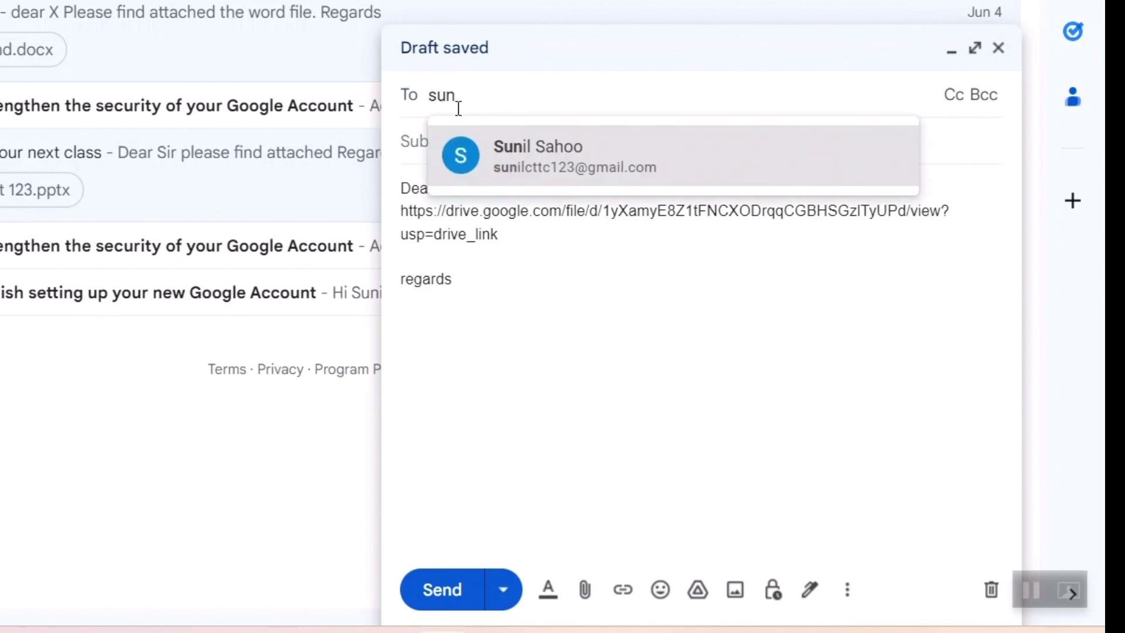
pyautogui.click(583, 152)
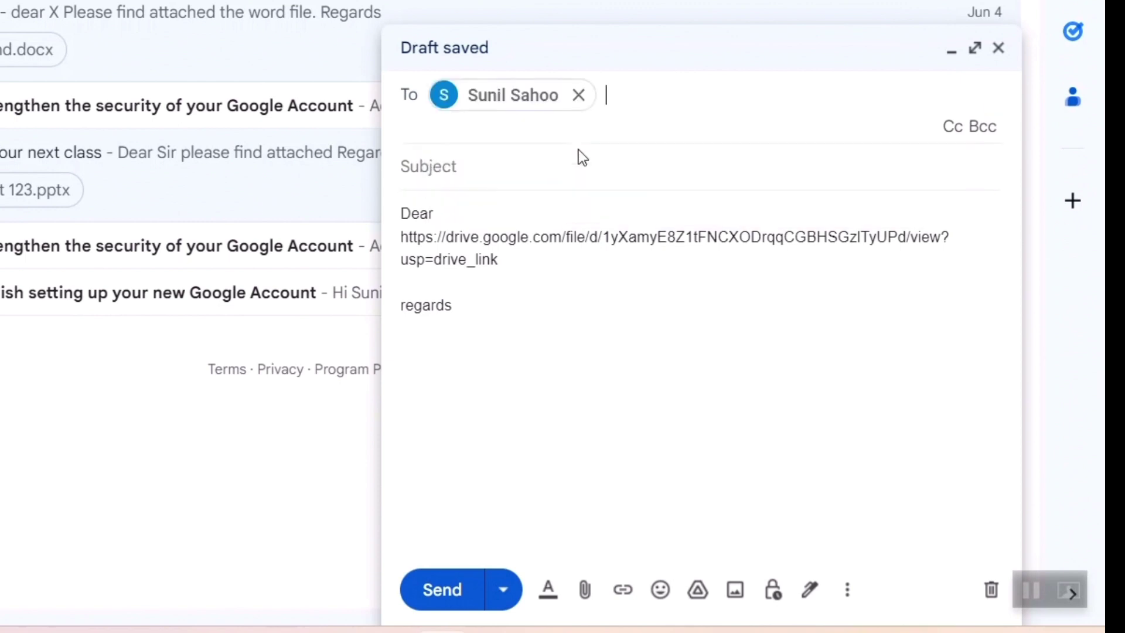
pyautogui.click(508, 175)
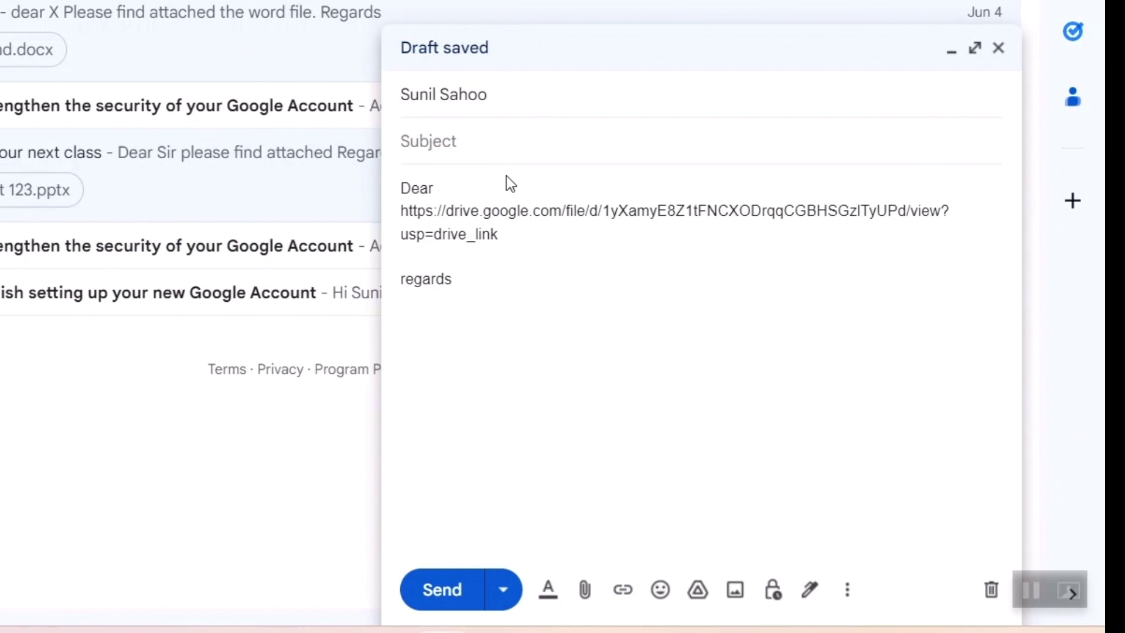
pyautogui.write('link')
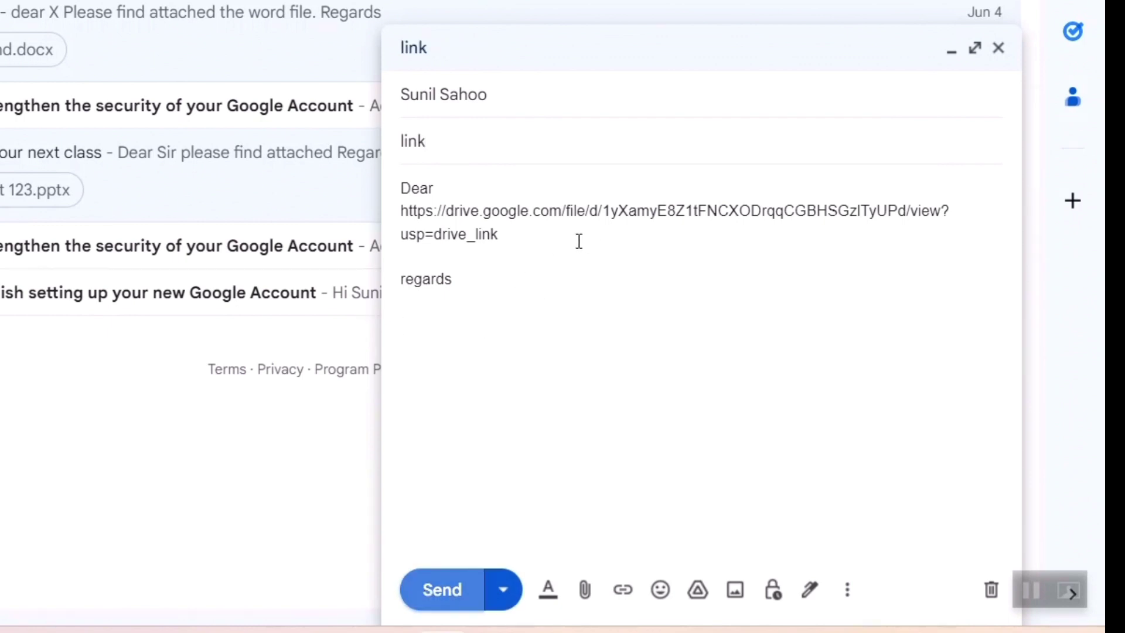
pyautogui.click(443, 590)
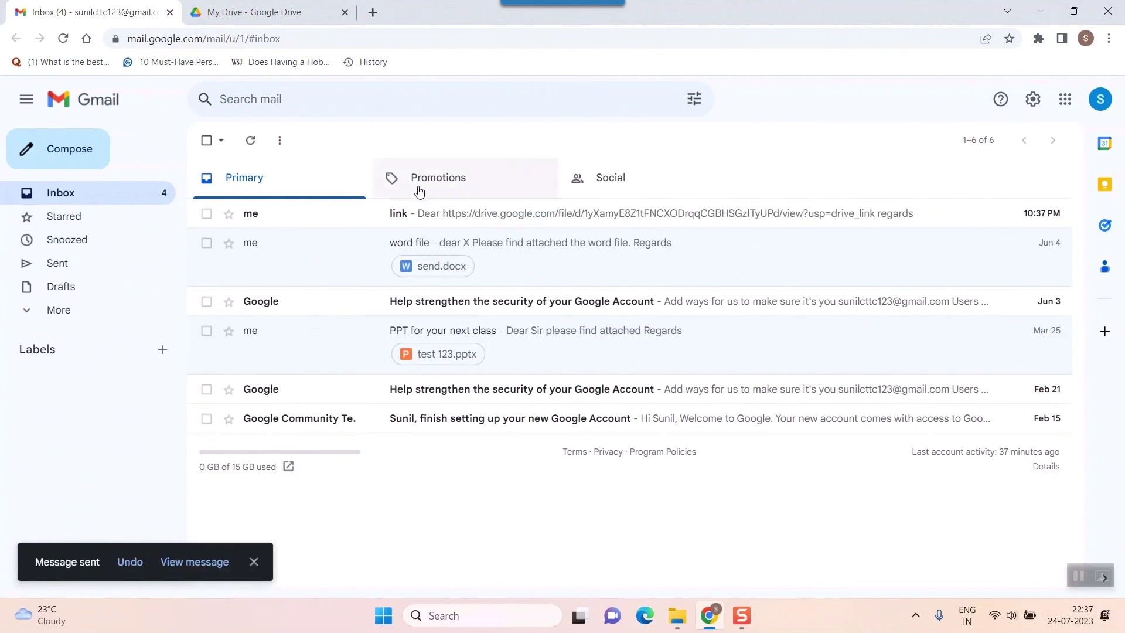
# Open the received 'link' email and preview abc.pdf from its attachment card
pyautogui.click(423, 216)
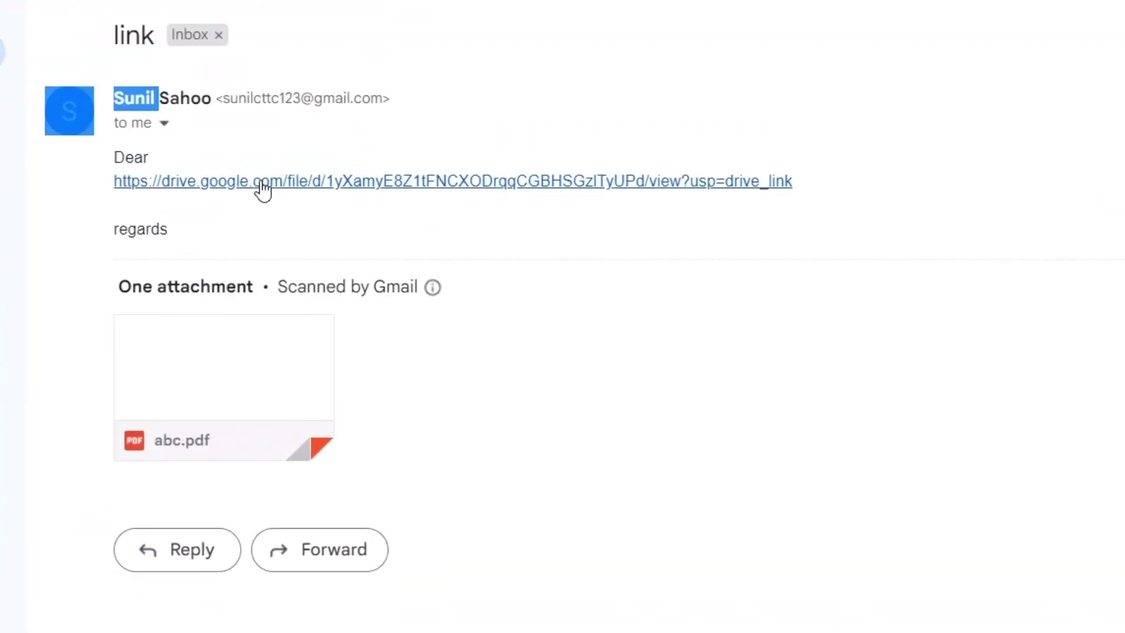
pyautogui.moveTo(226, 402)
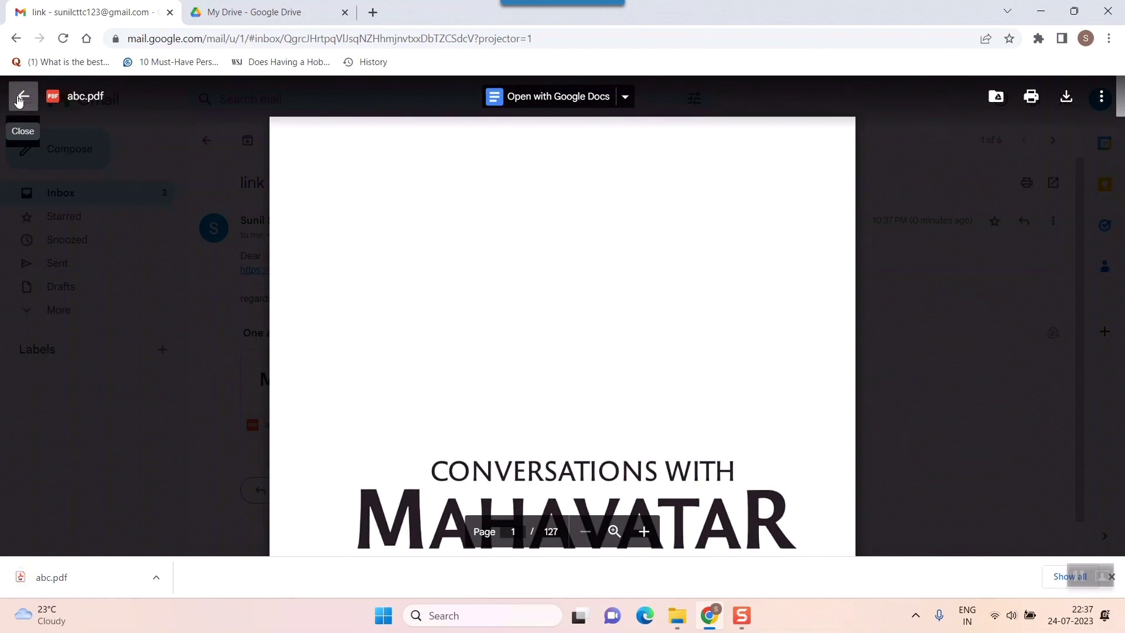
# Exit the abc.pdf viewer back to the 'link' email showing its attachment thumbnail
pyautogui.click(18, 101)
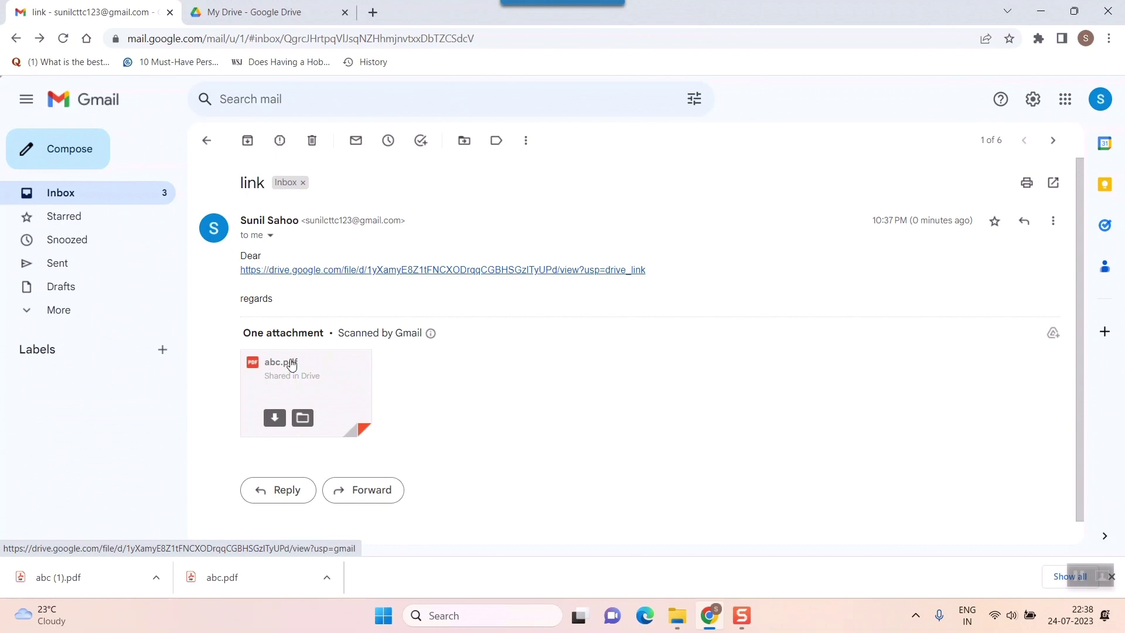
pyautogui.moveTo(254, 221)
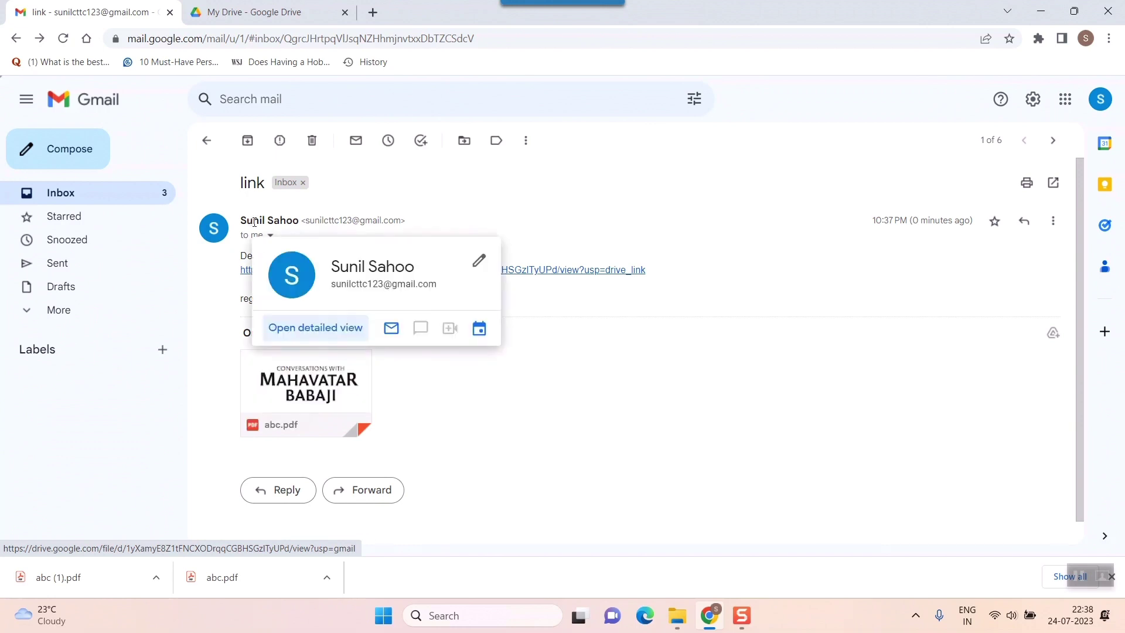